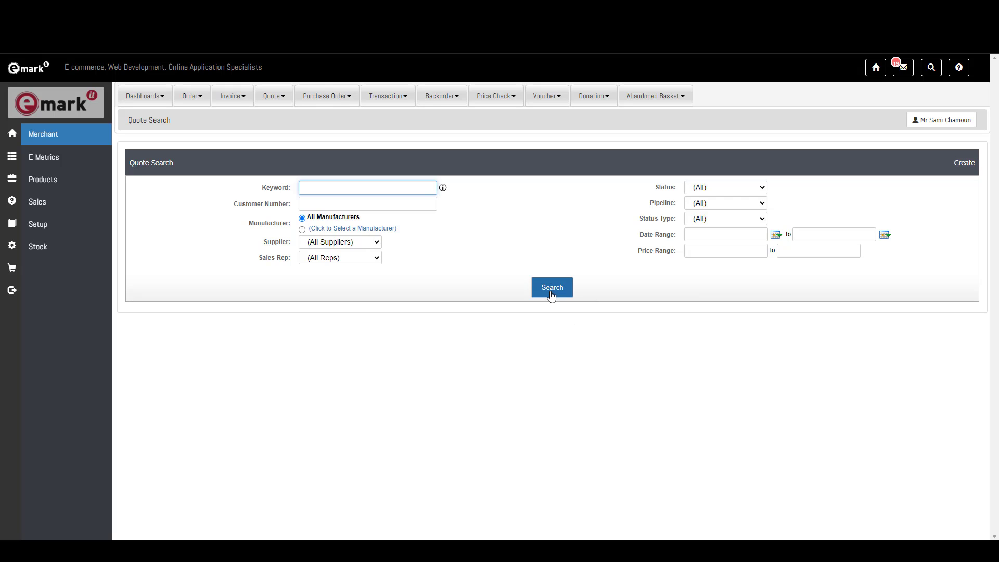
- Search for all quotes without any filters and look through the results list
{"action": "left_click", "coordinate": [550, 288]}
{"action": "scroll", "coordinate": [411, 390], "scroll_direction": "down", "scroll_amount": 1}
{"action": "scroll", "coordinate": [397, 435], "scroll_direction": "down", "scroll_amount": 2}
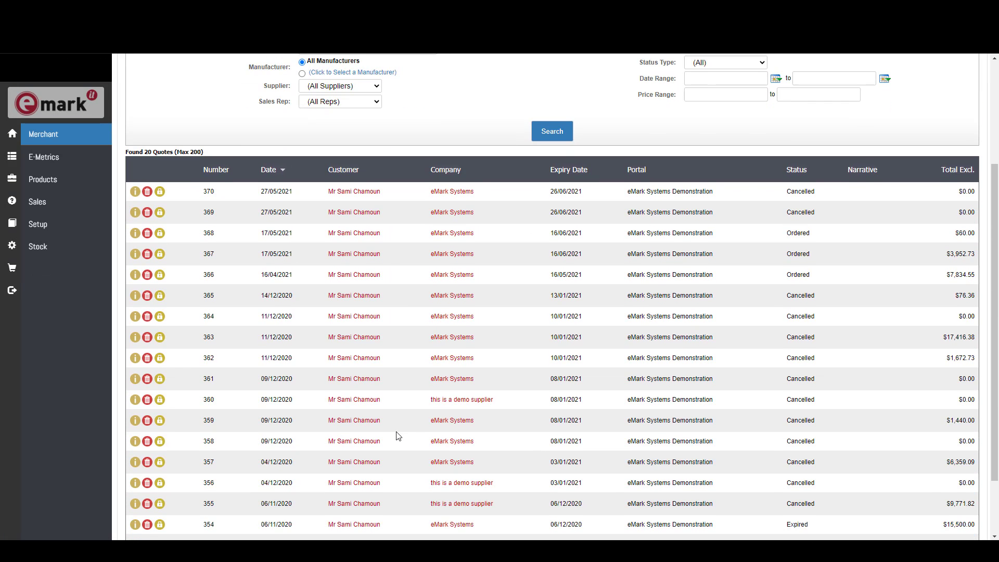
{"action": "scroll", "coordinate": [396, 435], "scroll_direction": "up", "scroll_amount": 3}
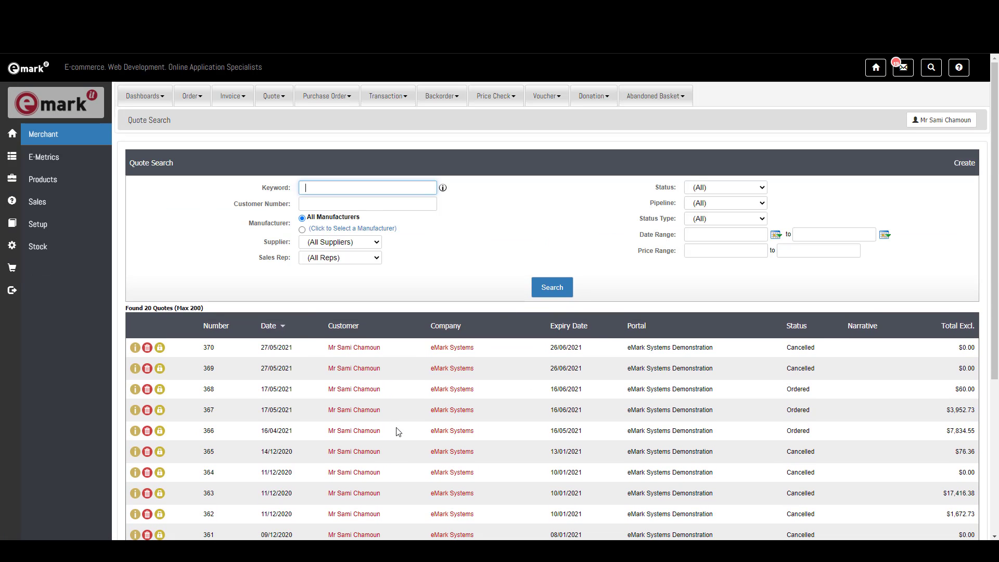
- Start a new quote, find the customer by first-name keyword, and select the matching person with customer number 18
{"action": "left_click", "coordinate": [965, 163]}
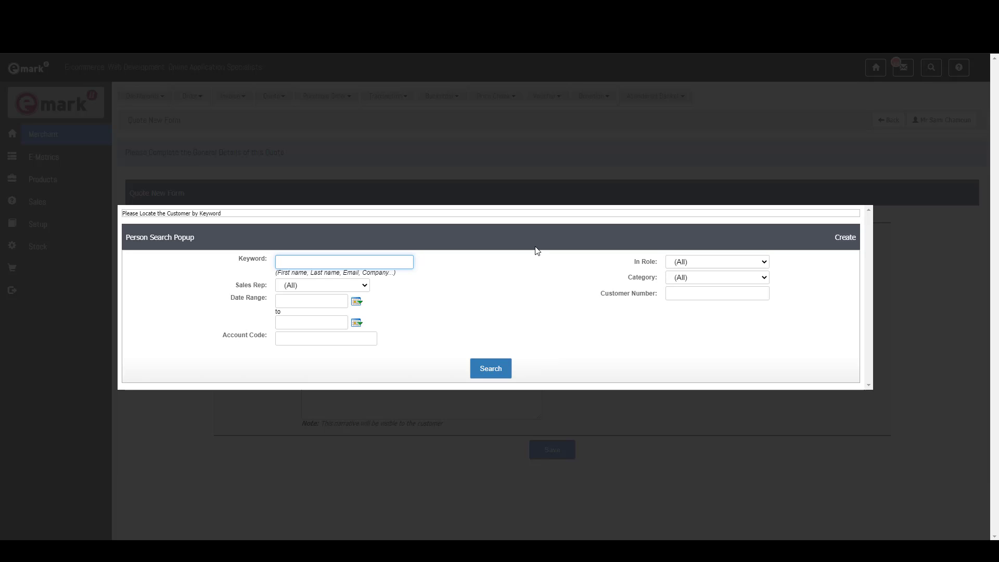
{"action": "type", "text": "sami"}
{"action": "key", "text": "Return"}
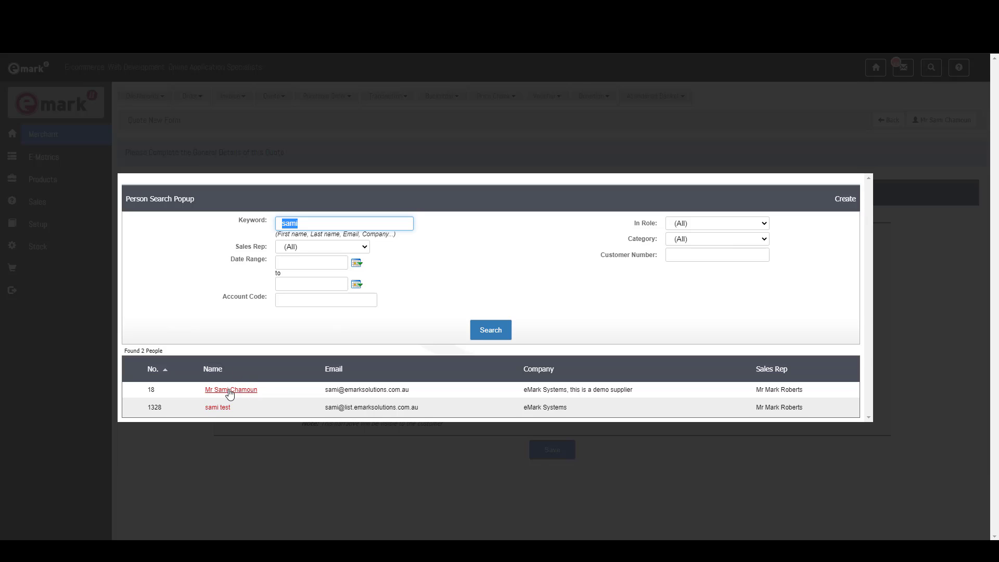
{"action": "left_click", "coordinate": [228, 391]}
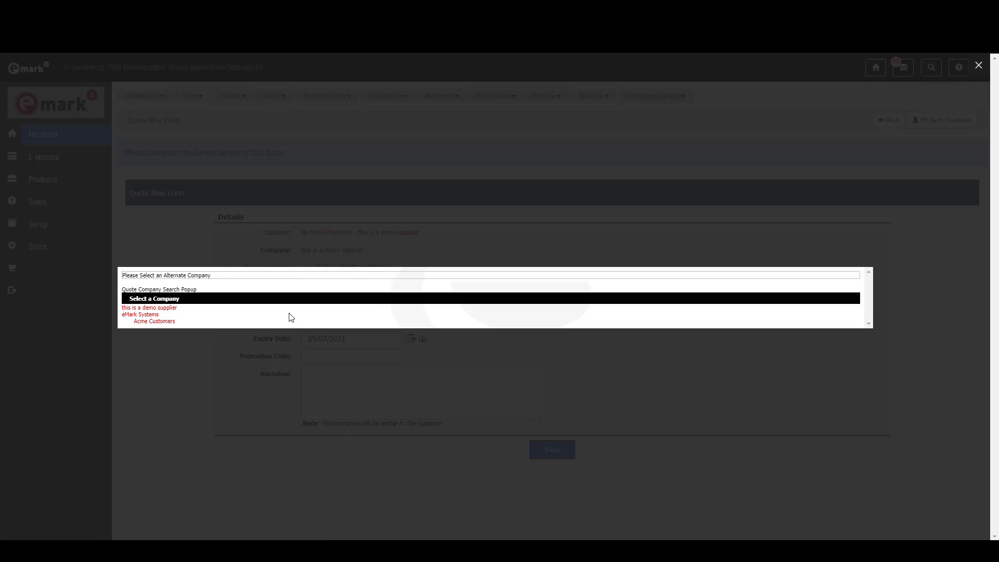
- Choose eMark Systems as the company, select the customer's second listed delivery address, keep the tax code Gst Inclusive, and save the quote
{"action": "left_click", "coordinate": [149, 315]}
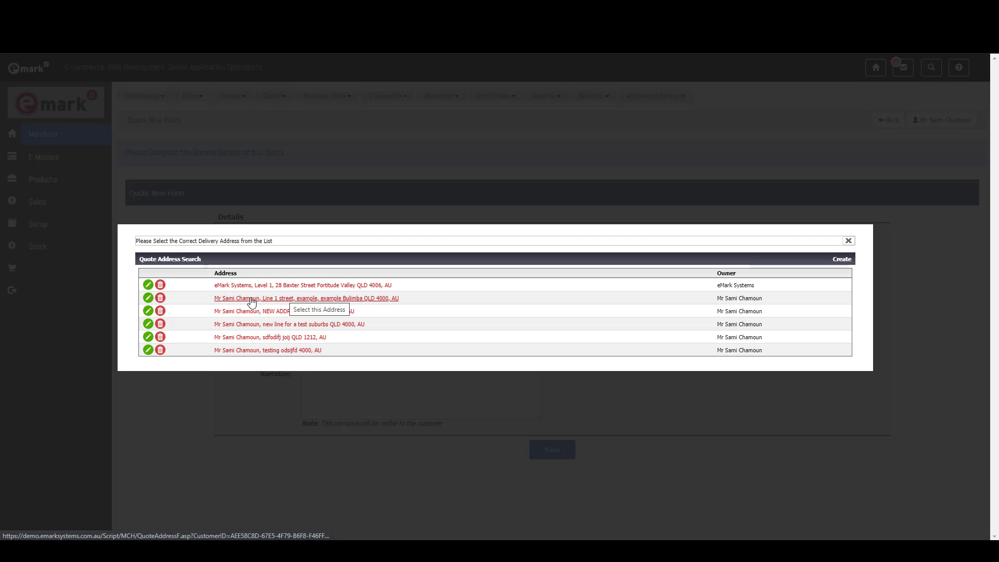
{"action": "left_click", "coordinate": [275, 298]}
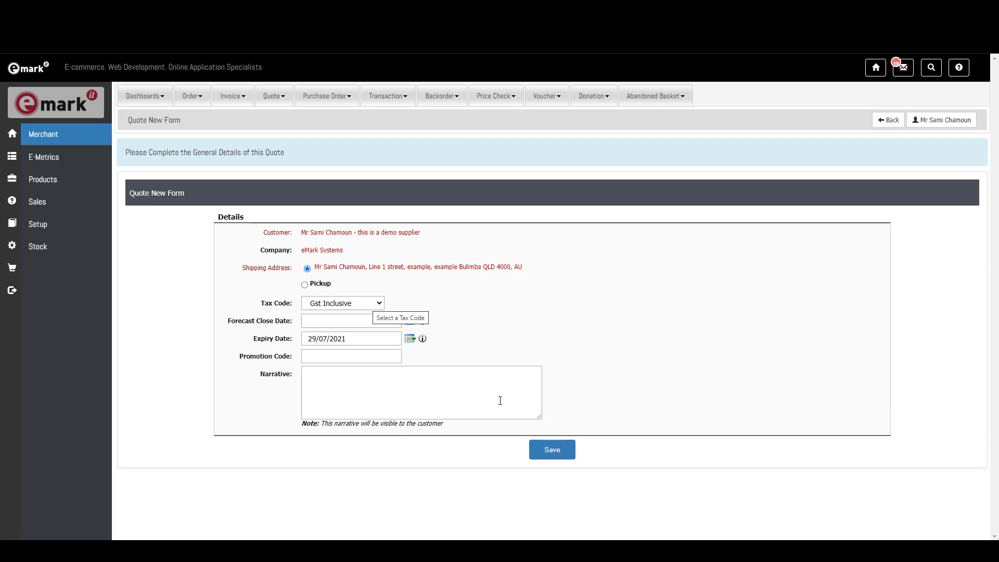
{"action": "left_click", "coordinate": [359, 303]}
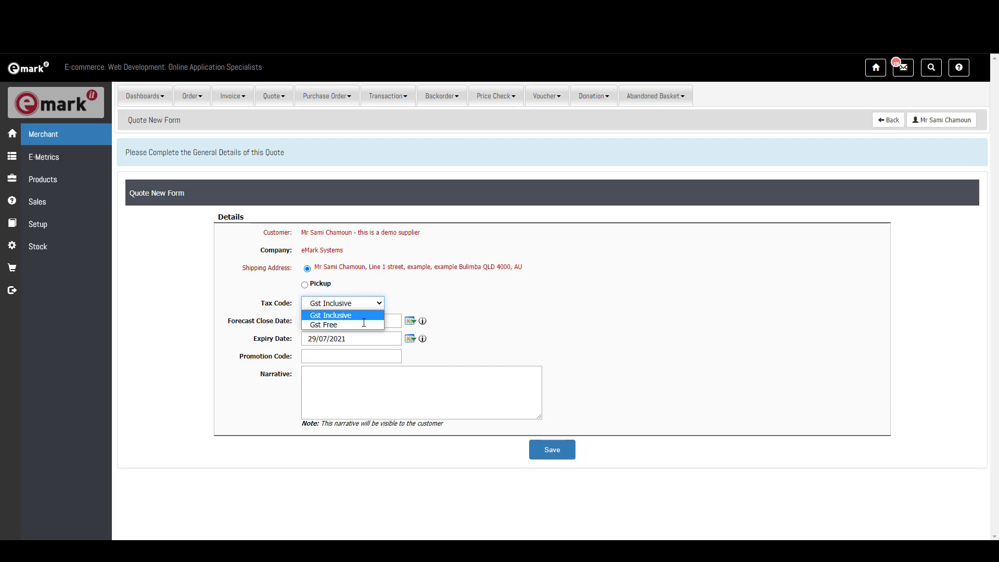
{"action": "left_click", "coordinate": [454, 319]}
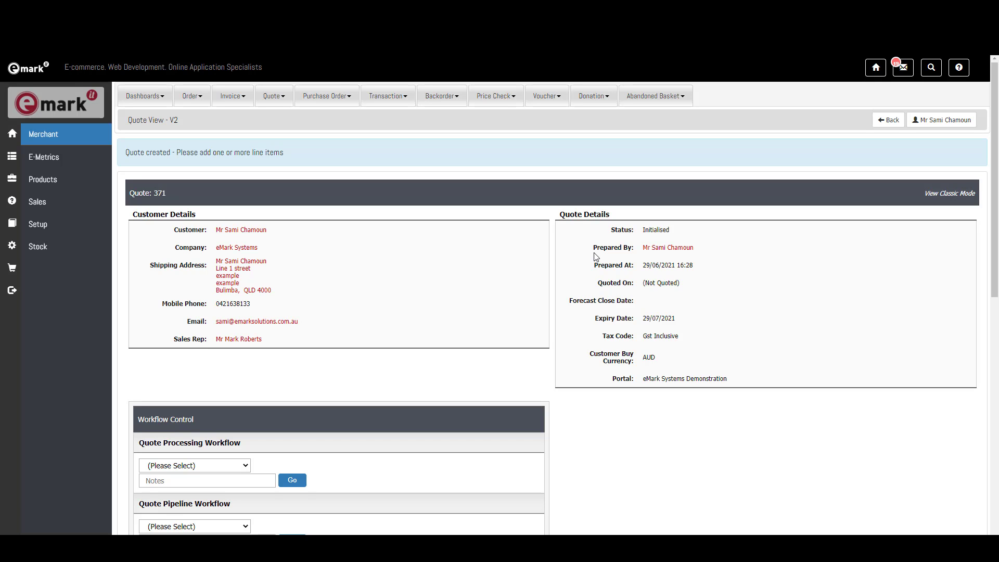
- Examine the new quote's customer and quote details, workflow controls, line items, journal, comments, notifications and attached documents
{"action": "scroll", "coordinate": [598, 341], "scroll_direction": "down", "scroll_amount": 2}
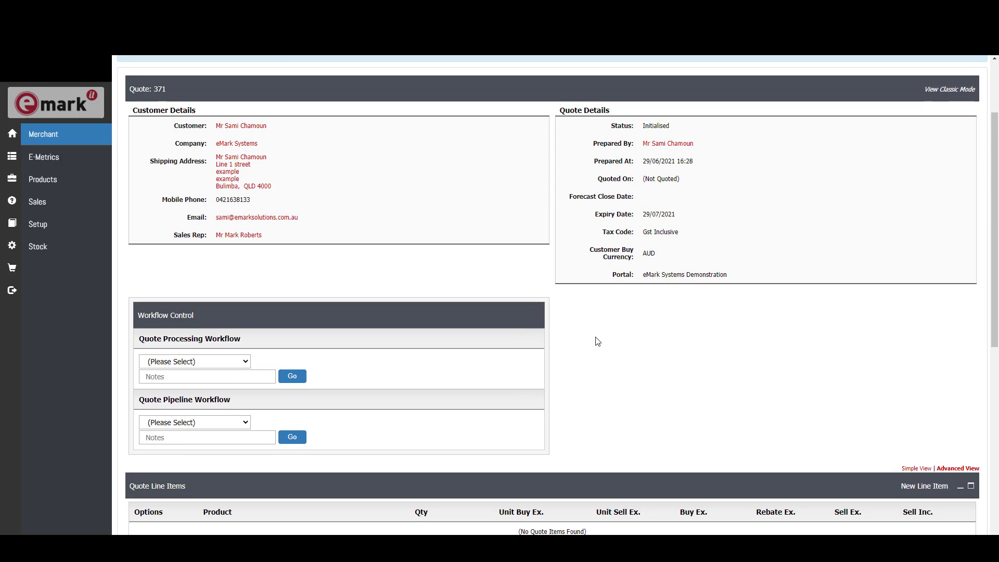
{"action": "scroll", "coordinate": [597, 341], "scroll_direction": "down", "scroll_amount": 1}
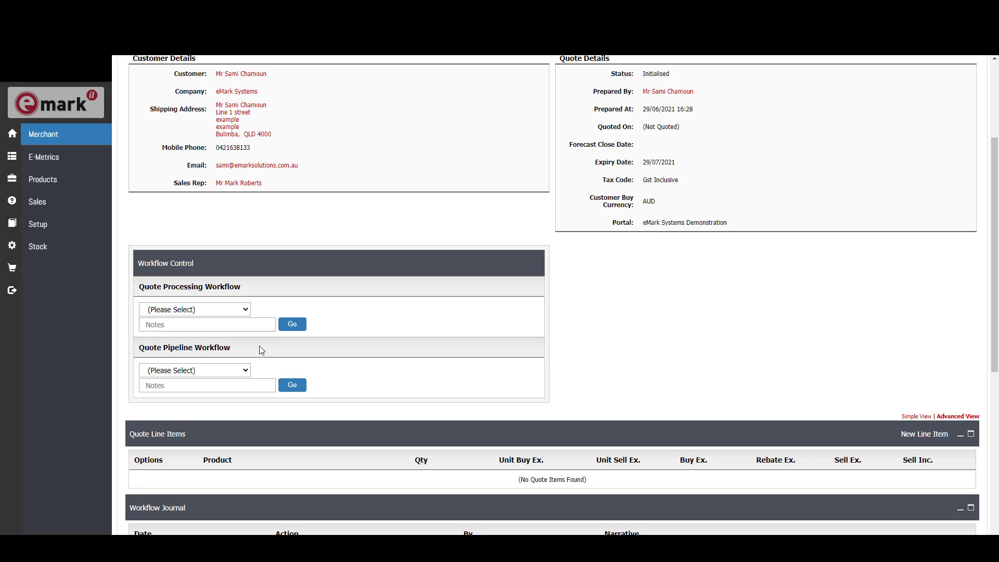
{"action": "scroll", "coordinate": [335, 345], "scroll_direction": "down", "scroll_amount": 2}
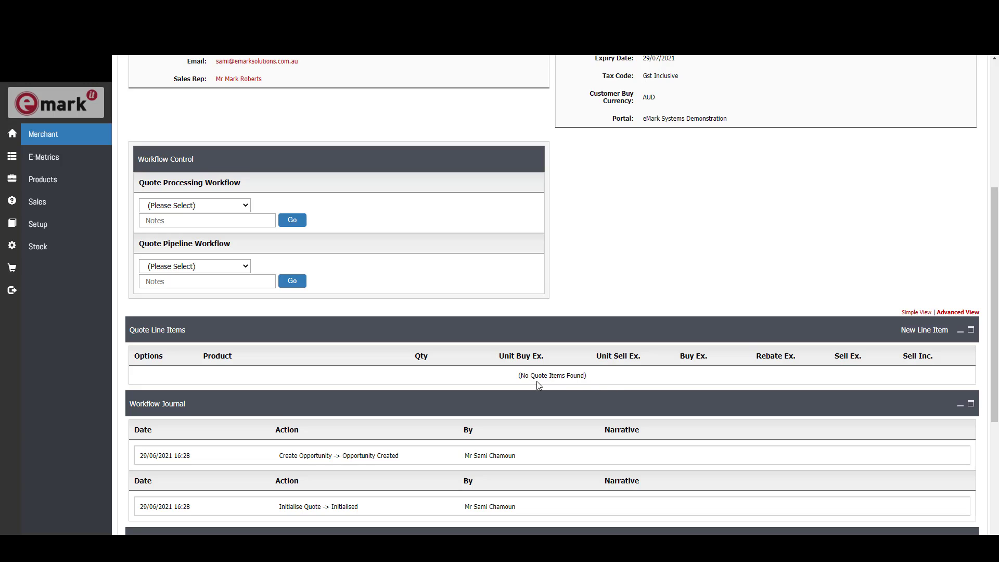
{"action": "scroll", "coordinate": [269, 389], "scroll_direction": "down", "scroll_amount": 2}
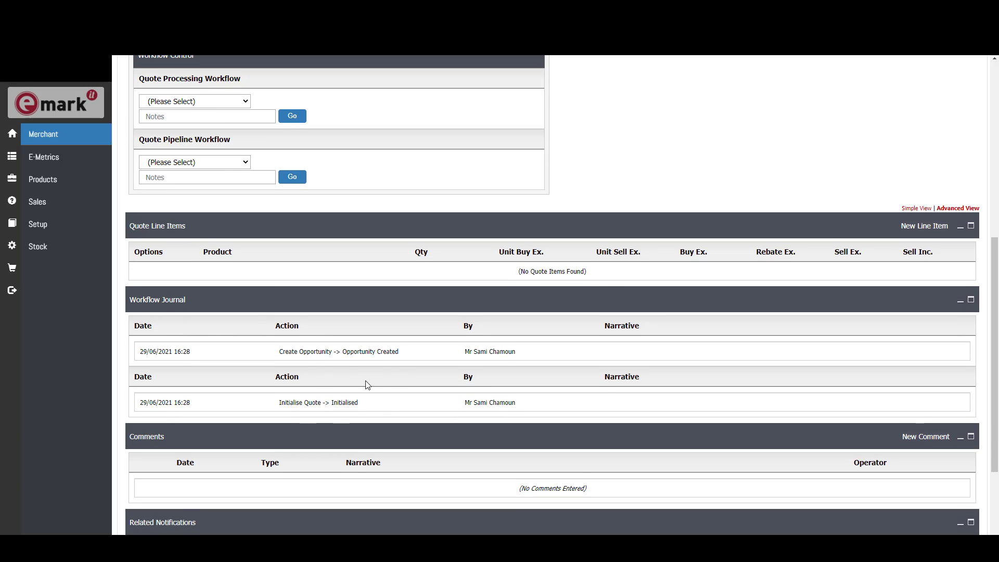
{"action": "scroll", "coordinate": [368, 385], "scroll_direction": "down", "scroll_amount": 2}
{"action": "scroll", "coordinate": [367, 384], "scroll_direction": "down", "scroll_amount": 1}
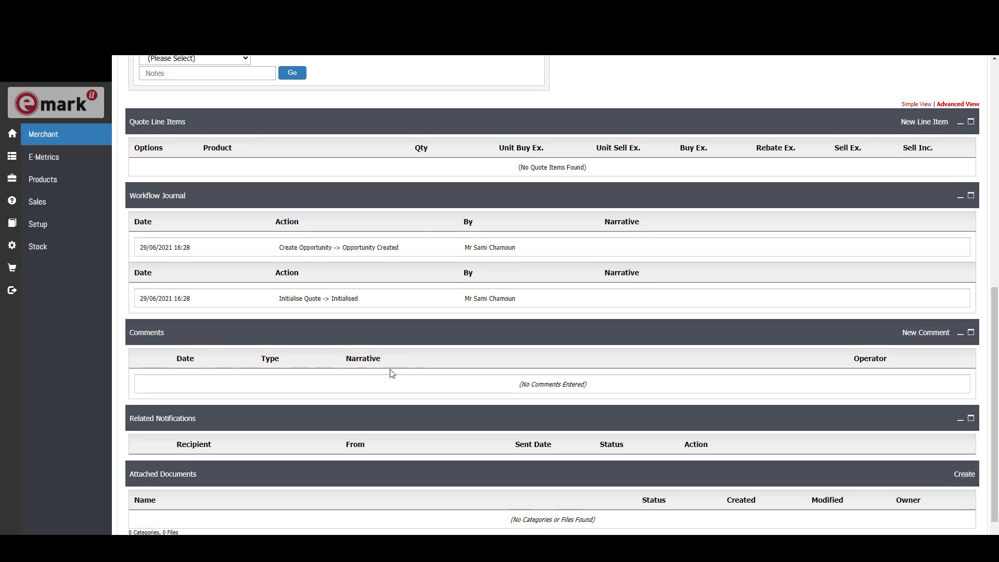
{"action": "scroll", "coordinate": [184, 412], "scroll_direction": "down", "scroll_amount": 1}
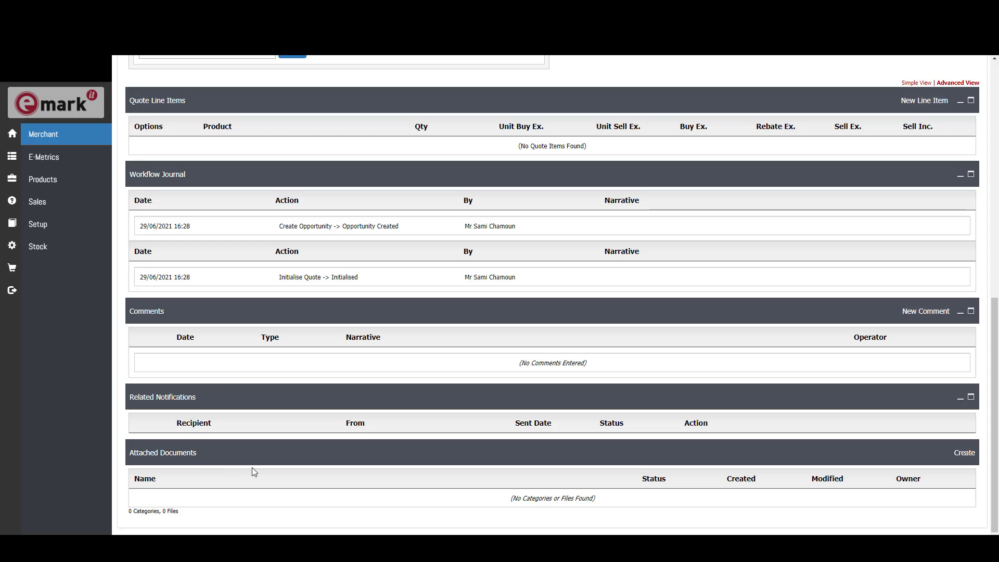
{"action": "scroll", "coordinate": [297, 375], "scroll_direction": "up", "scroll_amount": 2}
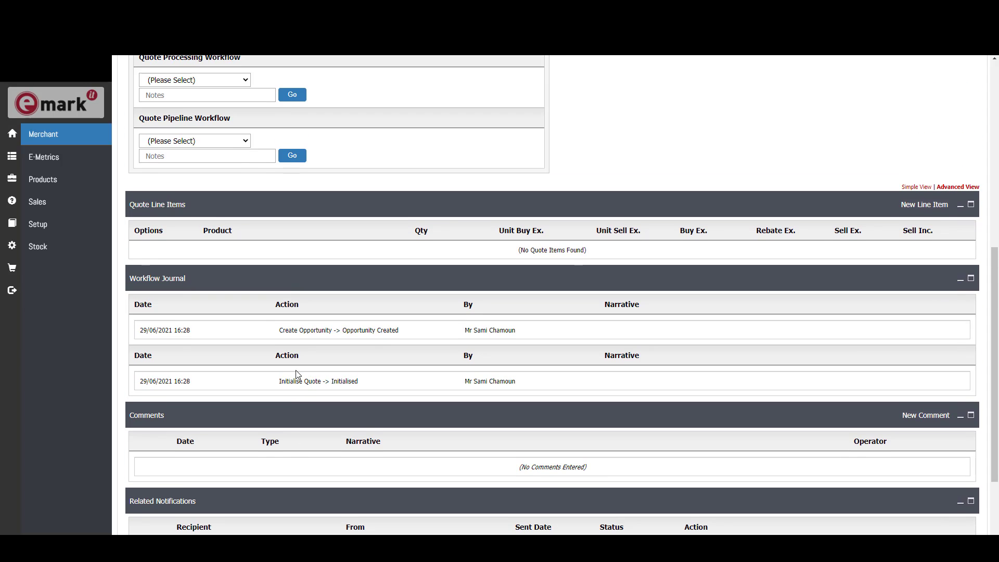
{"action": "scroll", "coordinate": [298, 374], "scroll_direction": "up", "scroll_amount": 3}
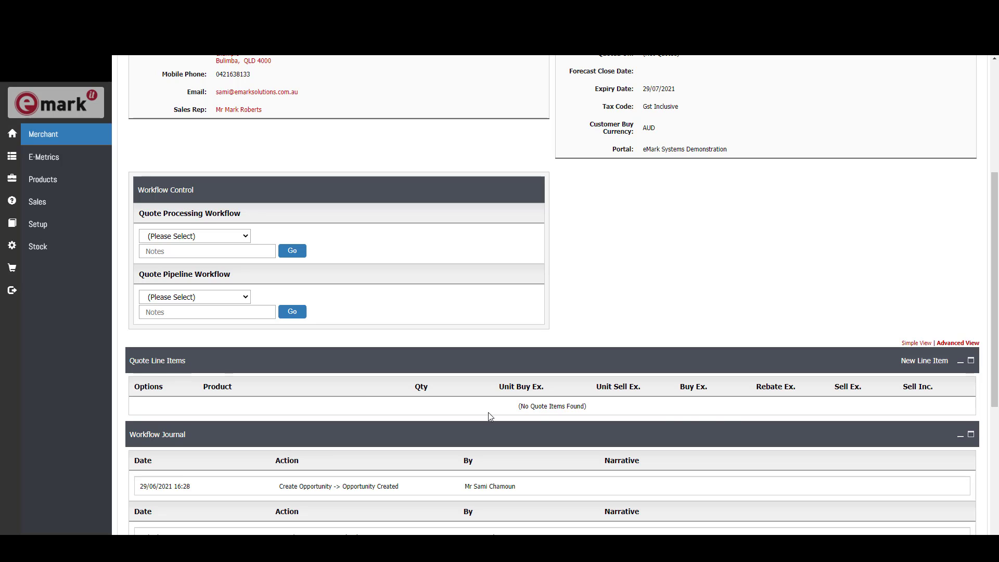
- Start a new quote line item with the product 10in BL CapTouch 12VDC Win10 supplied by eMark Systems
{"action": "left_click", "coordinate": [930, 366]}
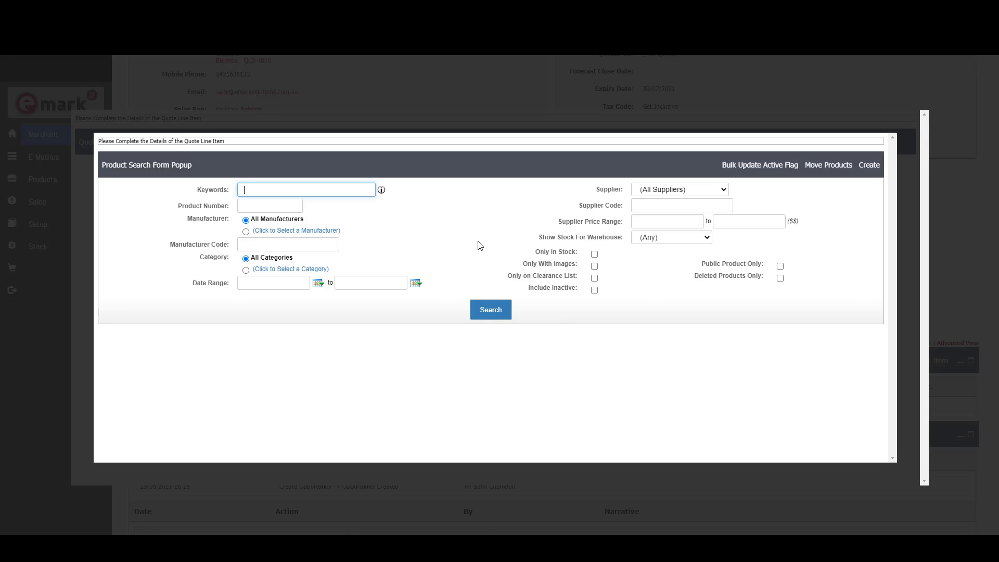
{"action": "key", "text": "Return"}
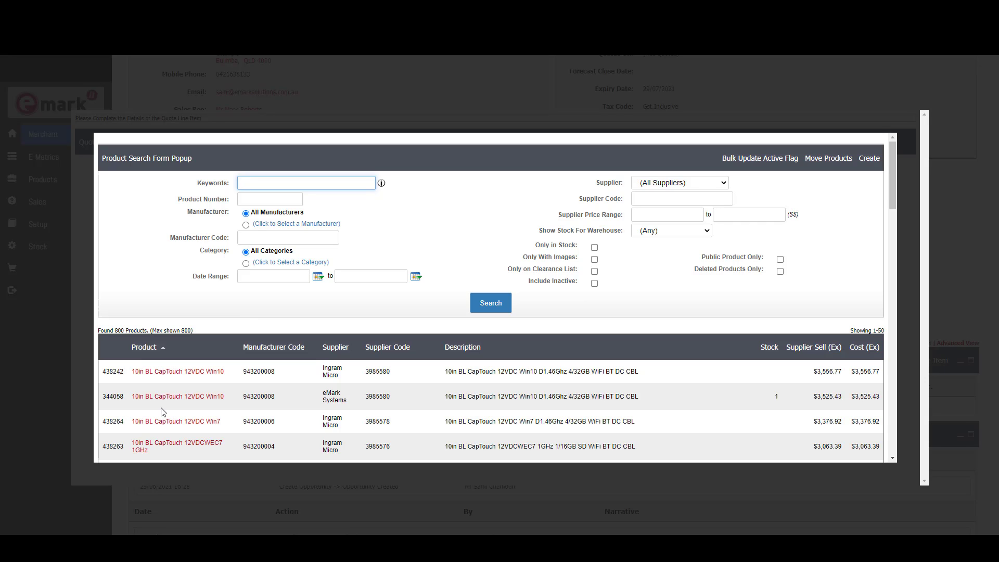
{"action": "left_click", "coordinate": [172, 398]}
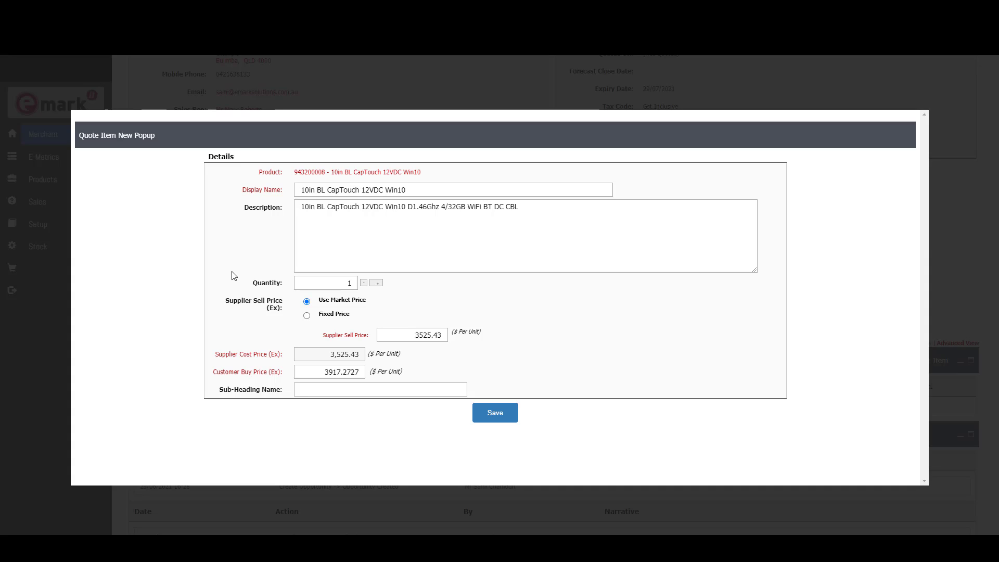
{"action": "left_click", "coordinate": [419, 189]}
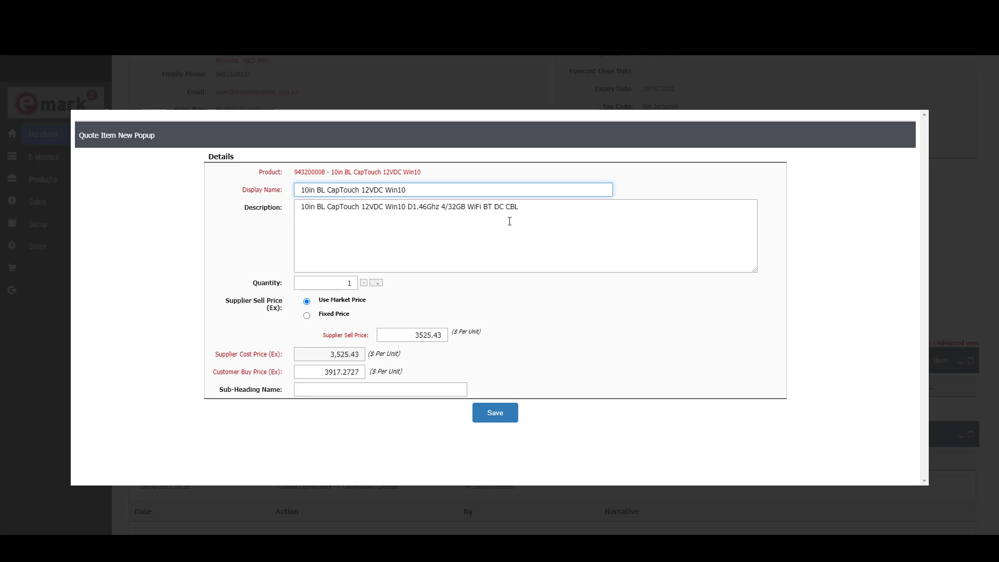
{"action": "left_click", "coordinate": [530, 224]}
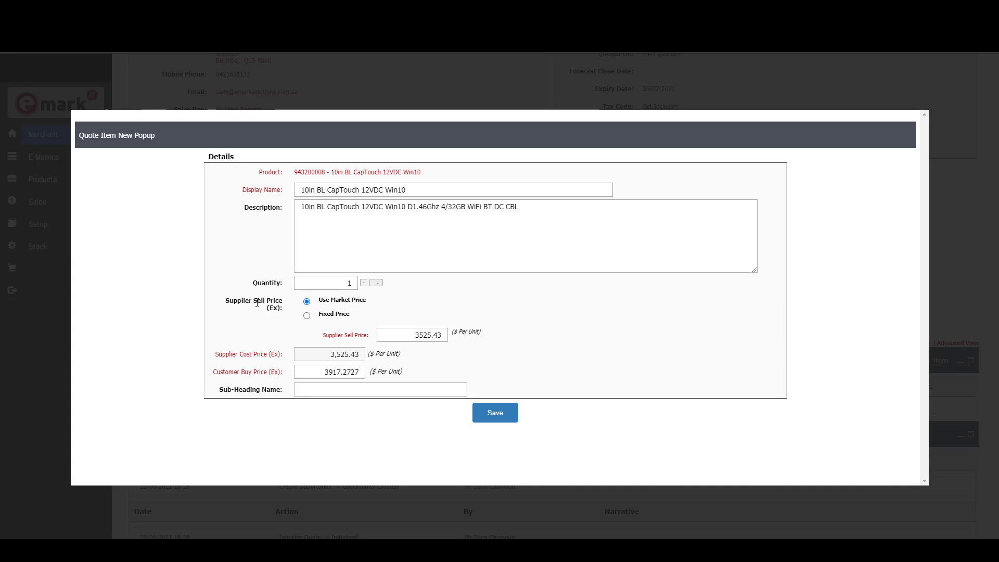
{"action": "left_click", "coordinate": [324, 319]}
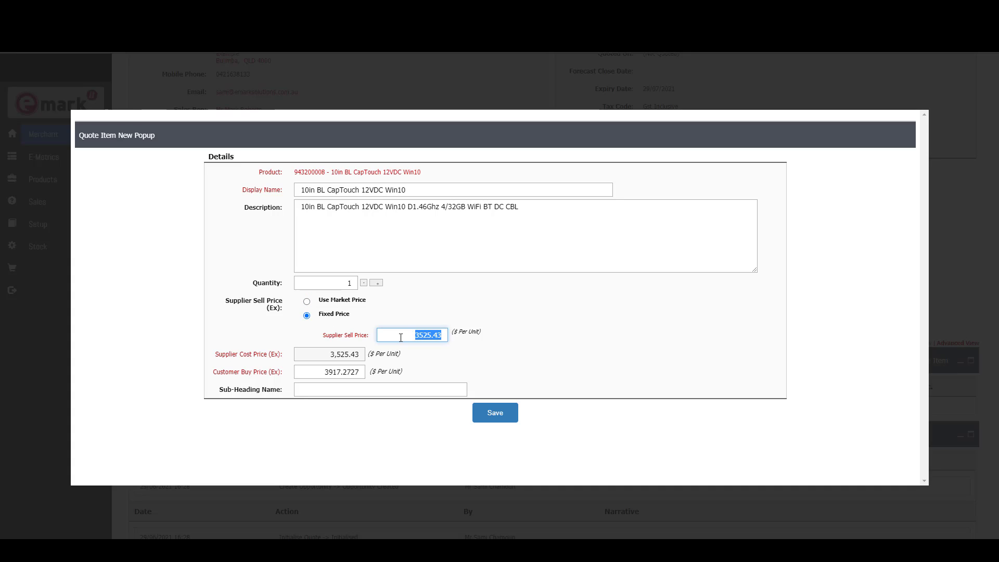
{"action": "left_click", "coordinate": [415, 335]}
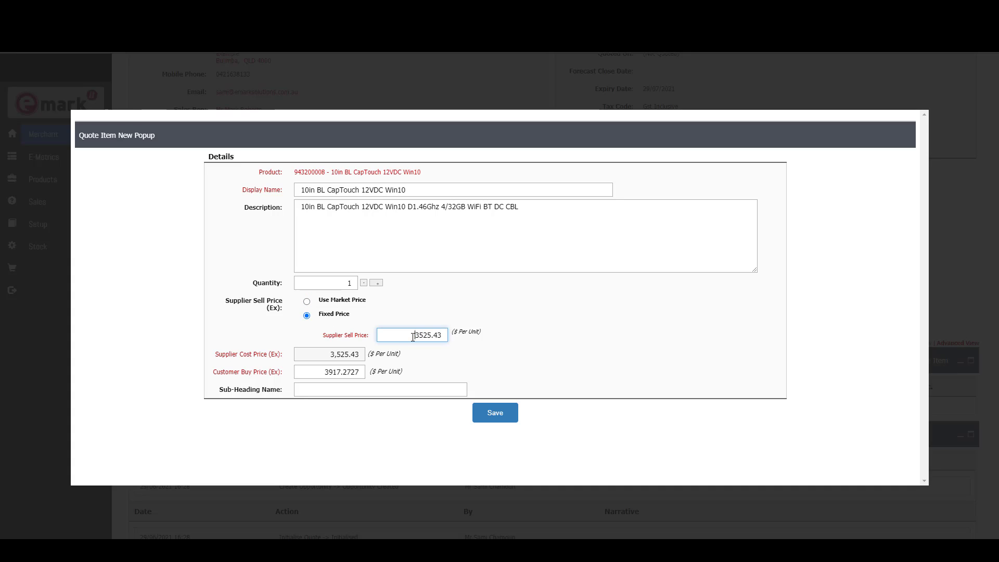
{"action": "left_click", "coordinate": [333, 304]}
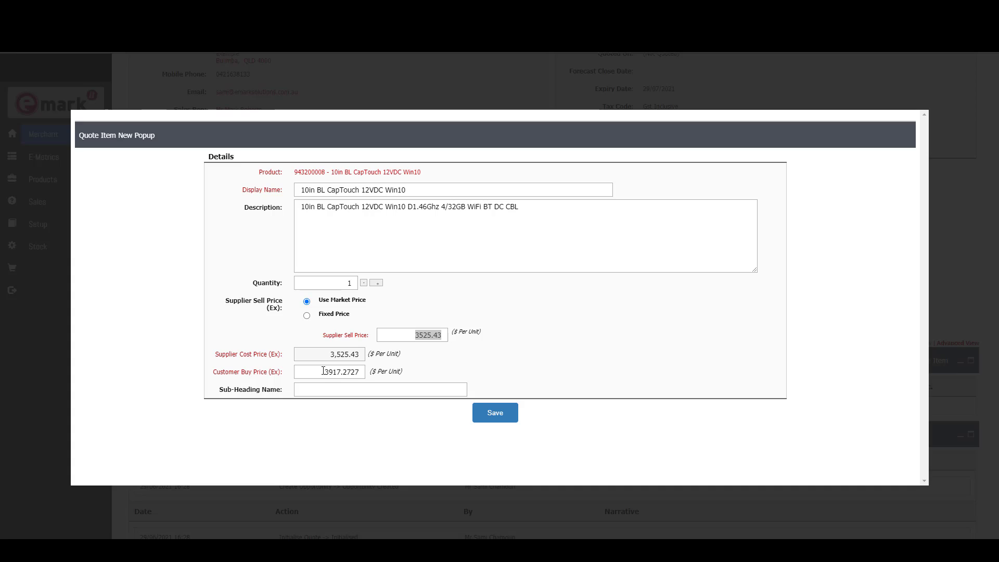
{"action": "left_click_drag", "start_coordinate": [321, 372], "coordinate": [369, 372]}
{"action": "left_click", "coordinate": [306, 372]}
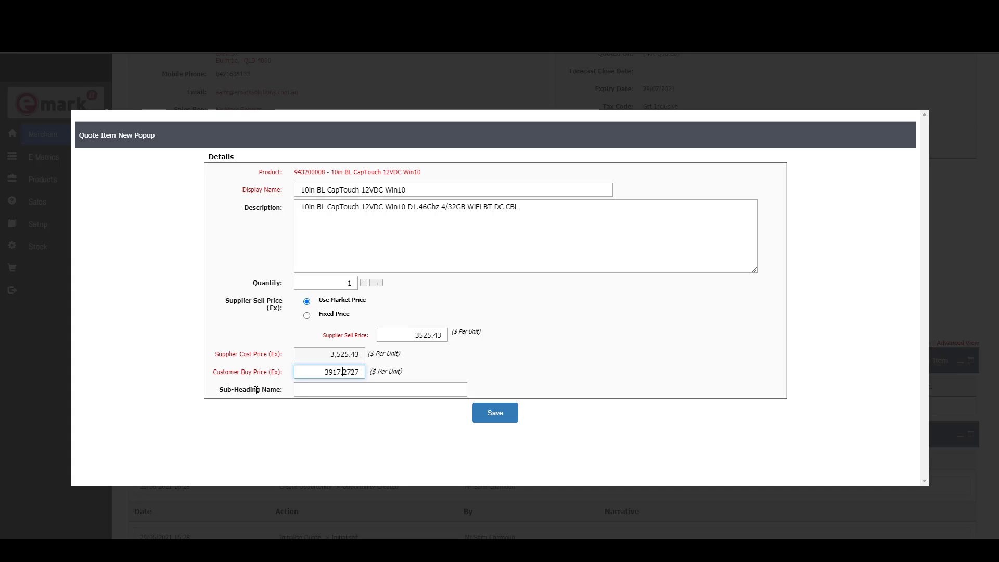
- Set the line item's sub-heading name to "accessories" and save the item to the quote
{"action": "left_click", "coordinate": [301, 390]}
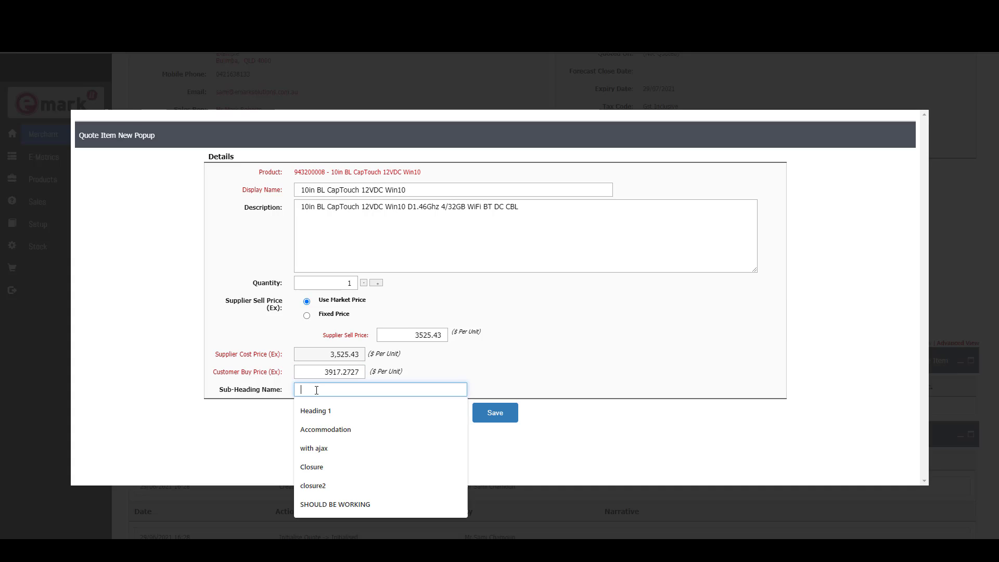
{"action": "type", "text": "accessories"}
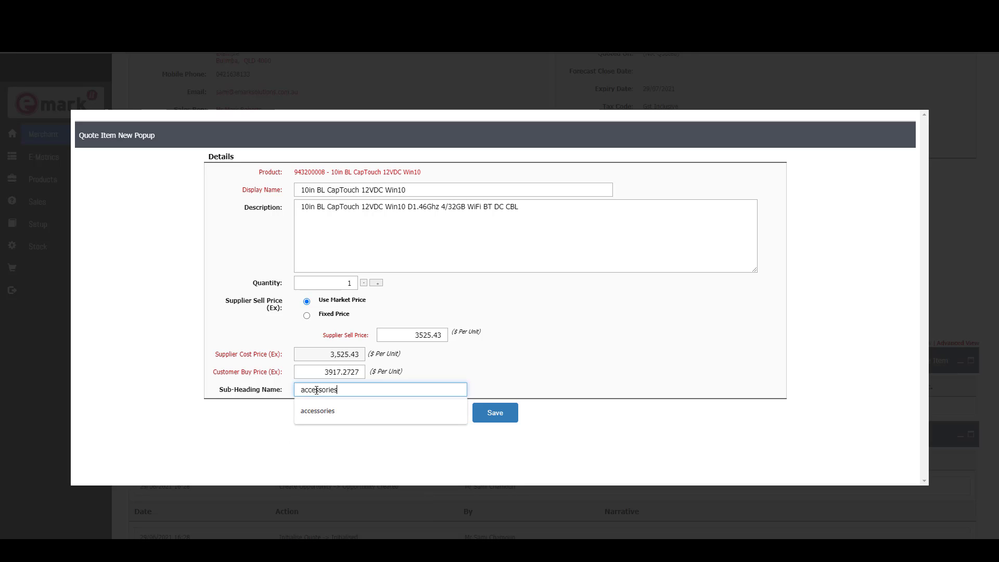
{"action": "left_click", "coordinate": [317, 410]}
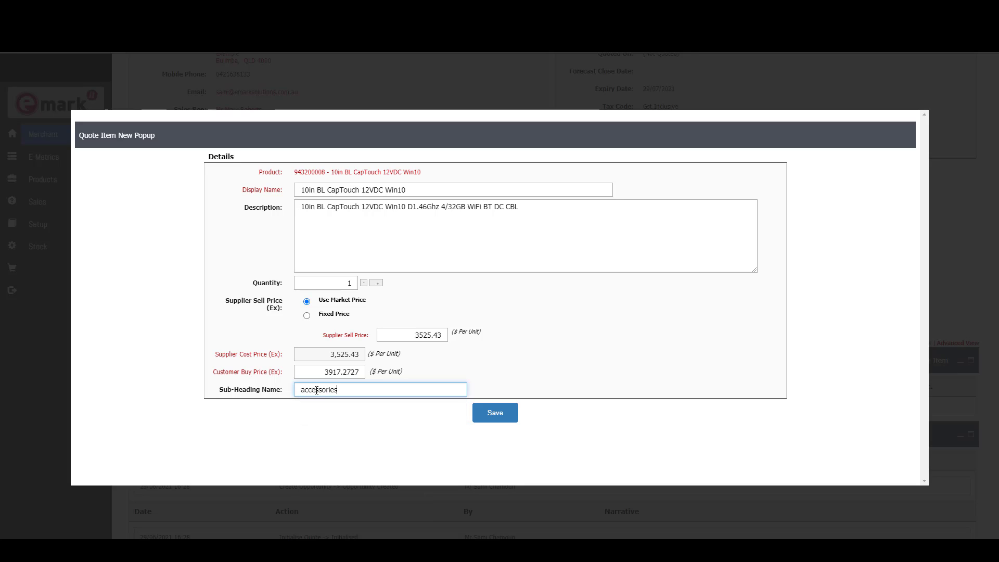
{"action": "left_click", "coordinate": [499, 416]}
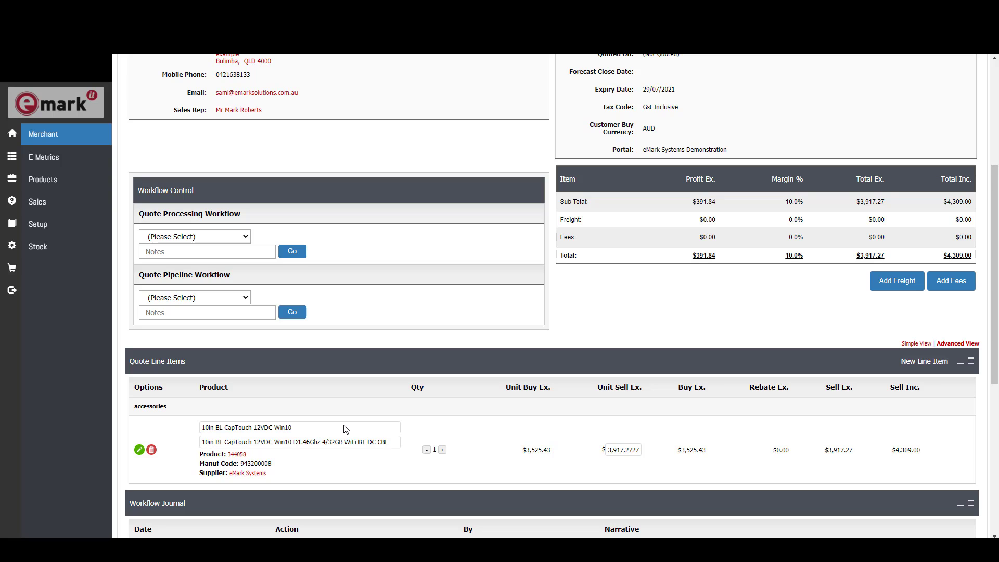
{"action": "left_click", "coordinate": [364, 445]}
{"action": "left_click", "coordinate": [353, 494]}
- Add freight to the quote with a supplier sell price and customer buy price of 10.00 each
{"action": "left_click", "coordinate": [887, 284]}
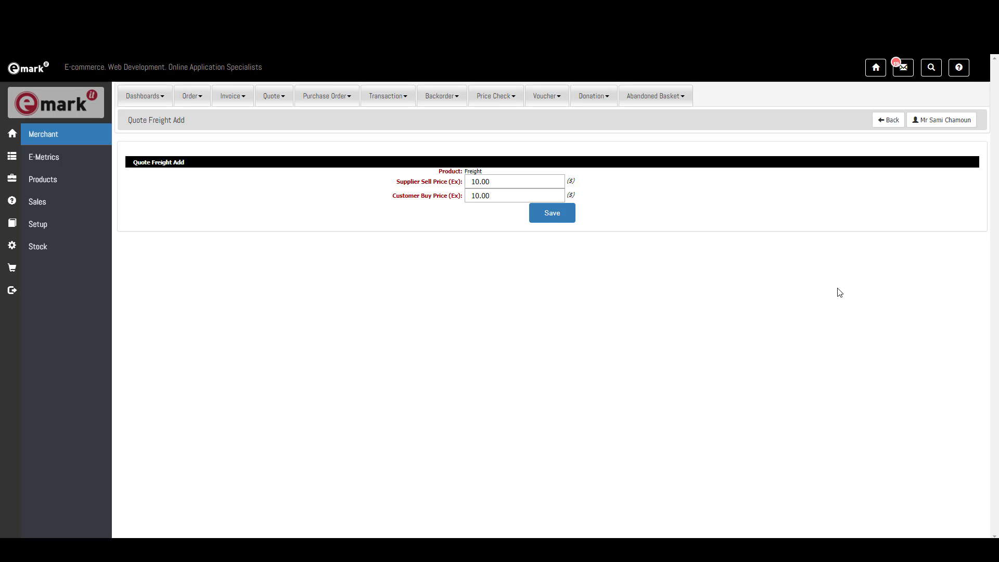
{"action": "left_click", "coordinate": [506, 198]}
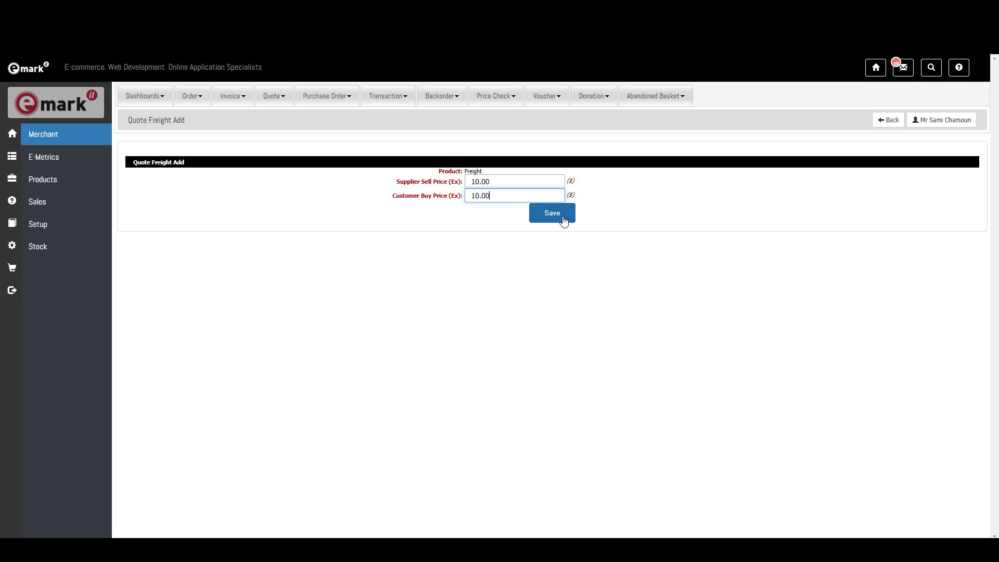
{"action": "left_click", "coordinate": [550, 220]}
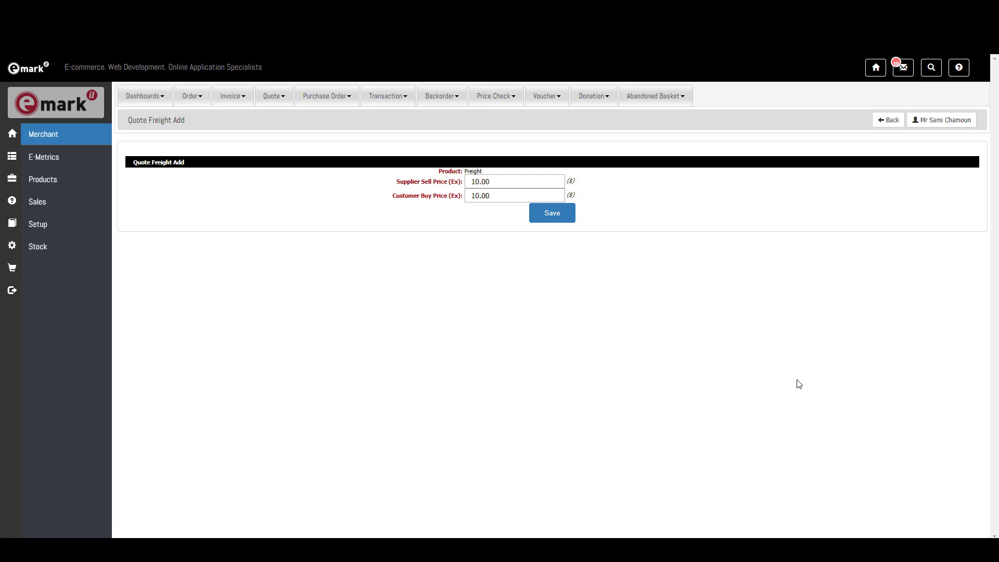
{"action": "scroll", "coordinate": [680, 332], "scroll_direction": "down", "scroll_amount": 1}
{"action": "scroll", "coordinate": [680, 332], "scroll_direction": "down", "scroll_amount": 5}
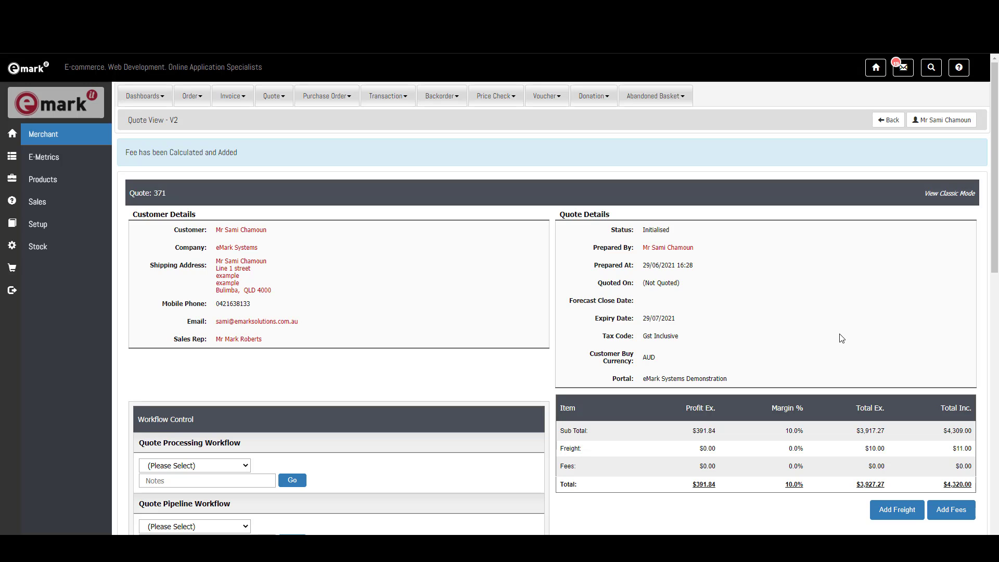
{"action": "scroll", "coordinate": [841, 338], "scroll_direction": "down", "scroll_amount": 3}
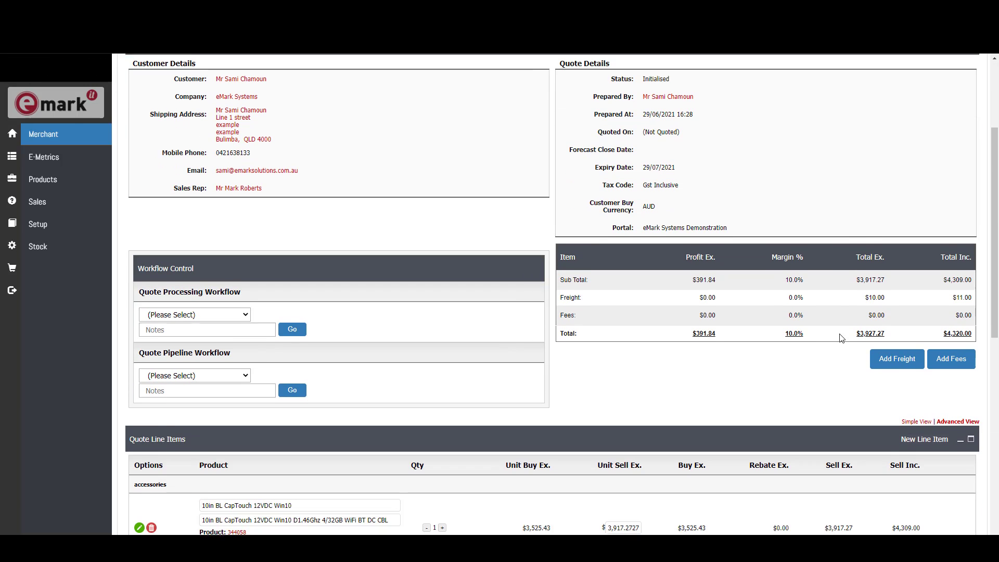
{"action": "scroll", "coordinate": [459, 363], "scroll_direction": "down", "scroll_amount": 1}
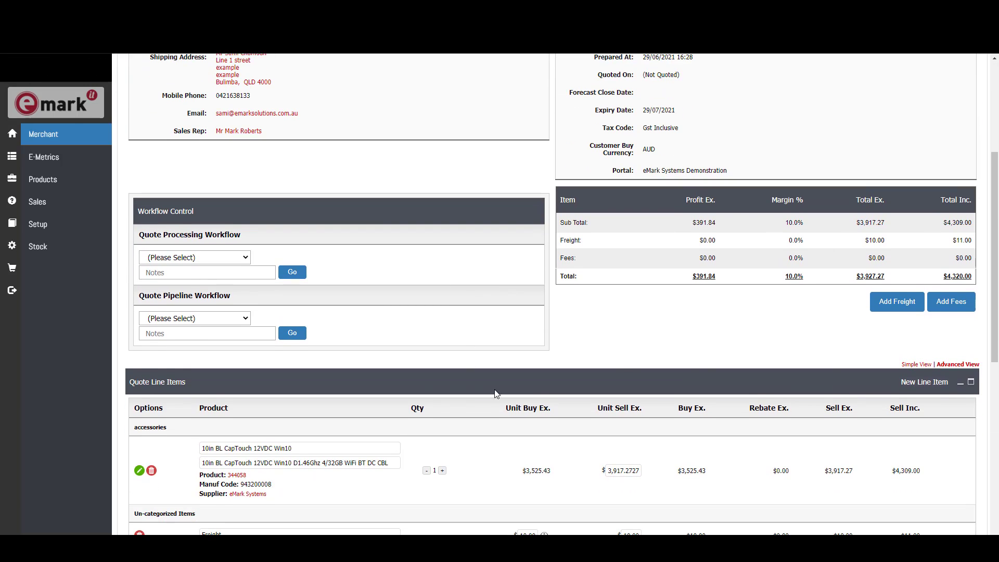
{"action": "left_click", "coordinate": [960, 307]}
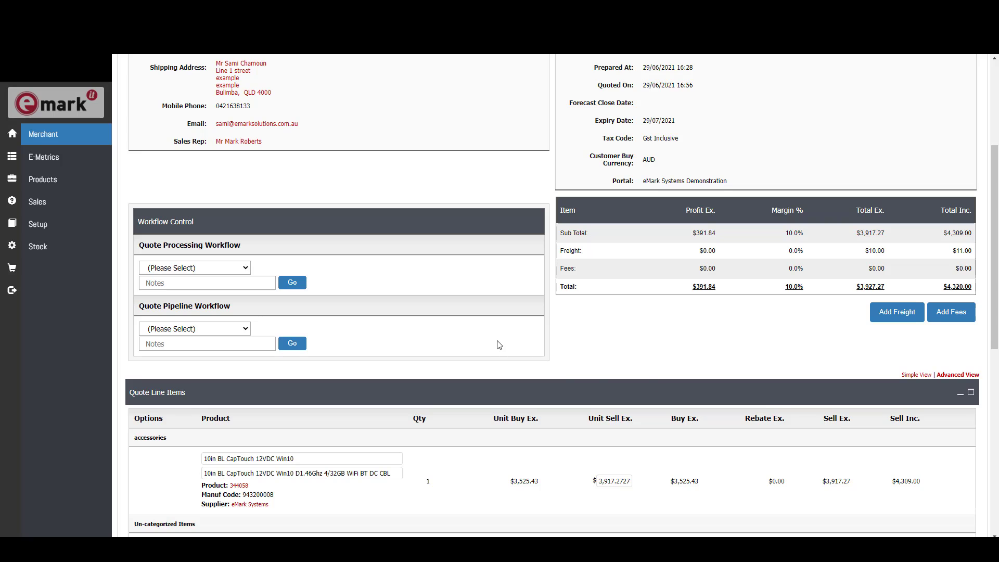
- Run the Print to PDF action in the Quote Processing Workflow to download the quote as a PDF
{"action": "left_click", "coordinate": [206, 268]}
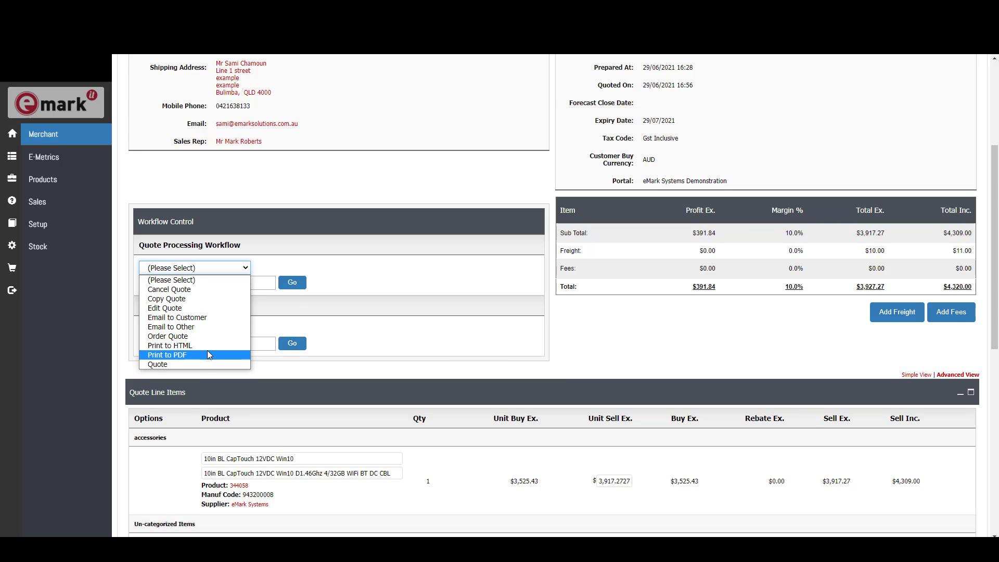
{"action": "left_click", "coordinate": [178, 363]}
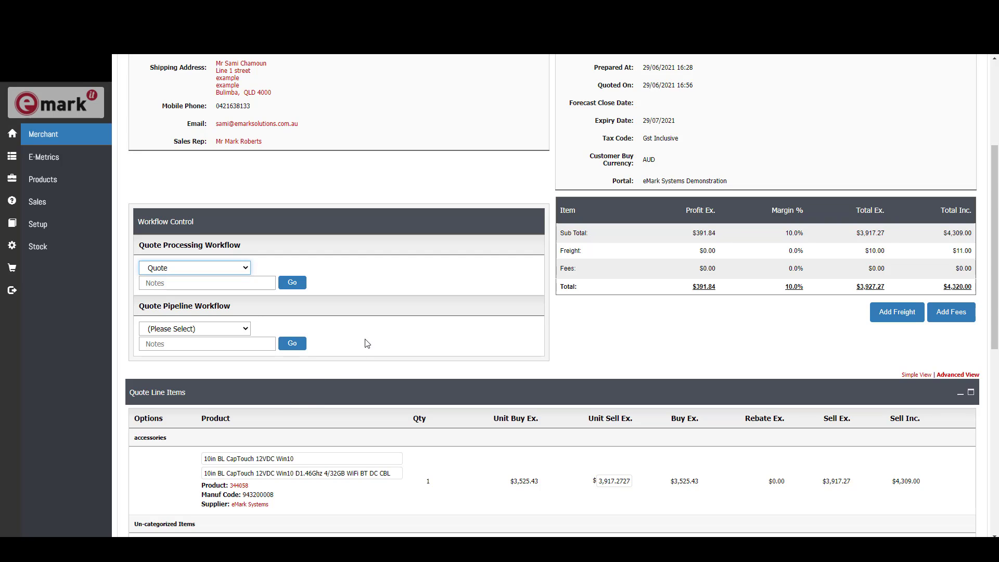
{"action": "left_click", "coordinate": [157, 270]}
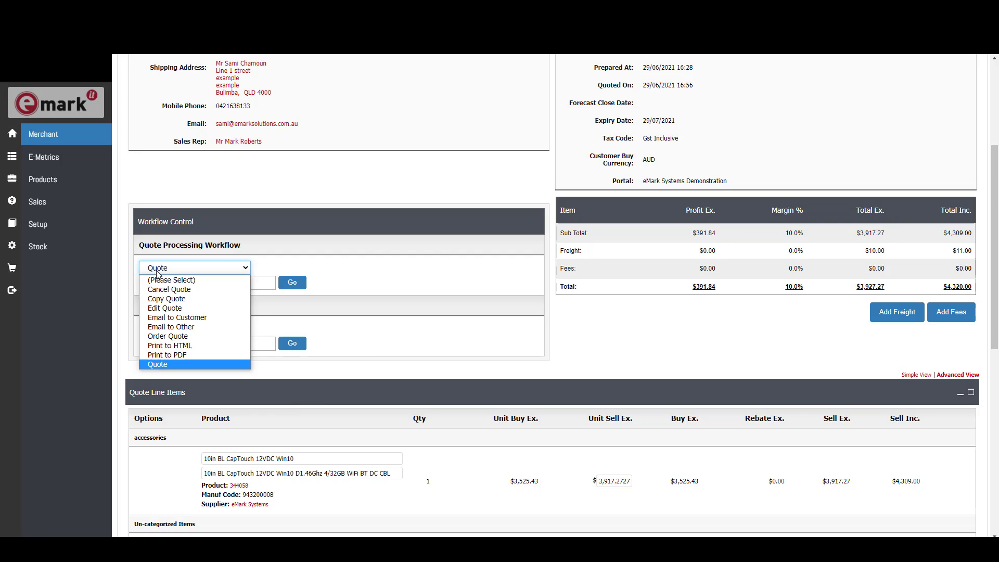
{"action": "left_click", "coordinate": [177, 355]}
{"action": "left_click", "coordinate": [294, 283]}
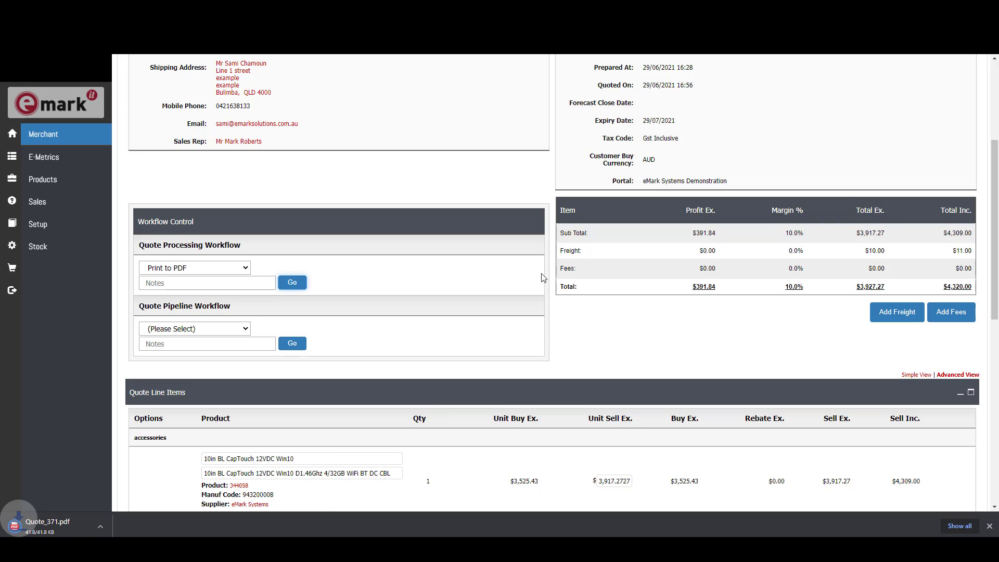
- Open the downloaded quote PDF, review its line items, freight, totals and ordering section, and close it
{"action": "left_click", "coordinate": [45, 526]}
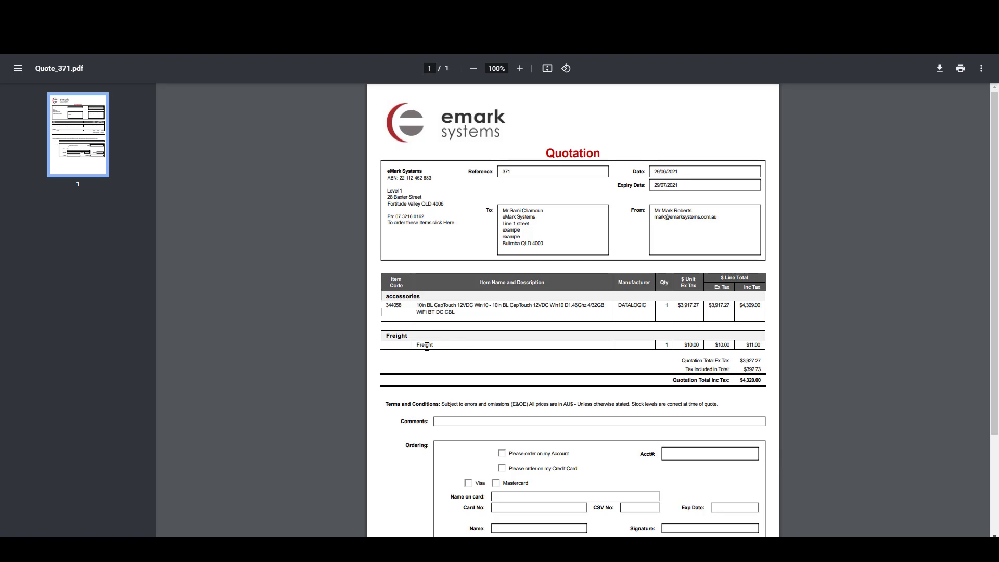
{"action": "scroll", "coordinate": [496, 373], "scroll_direction": "down", "scroll_amount": 2}
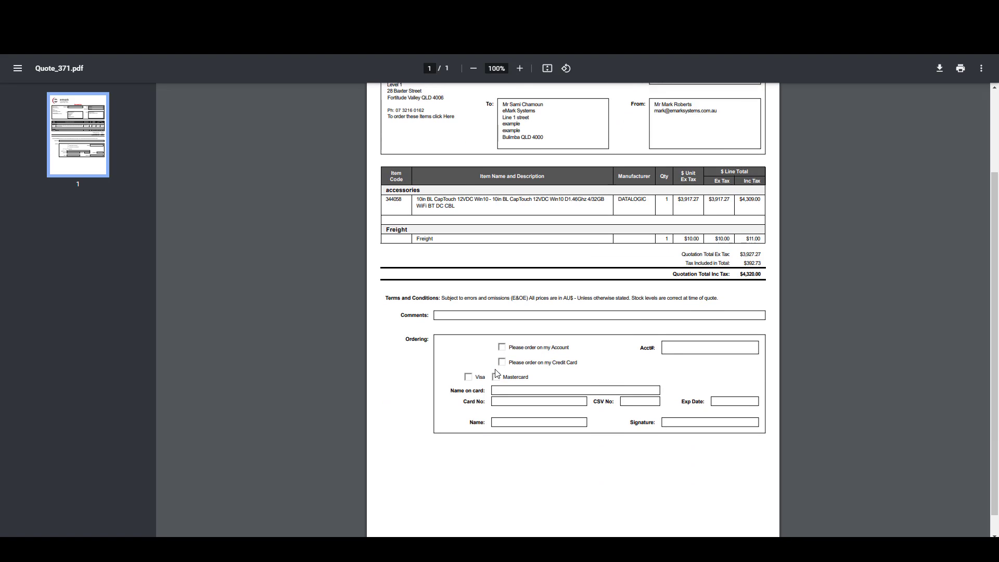
{"action": "scroll", "coordinate": [496, 373], "scroll_direction": "up", "scroll_amount": 2}
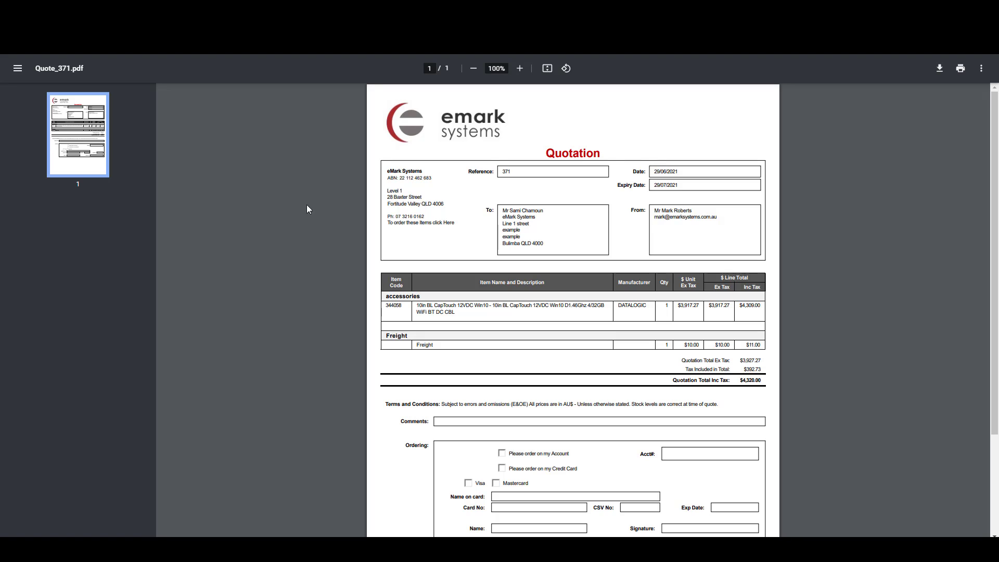
{"action": "key", "text": "ctrl+w"}
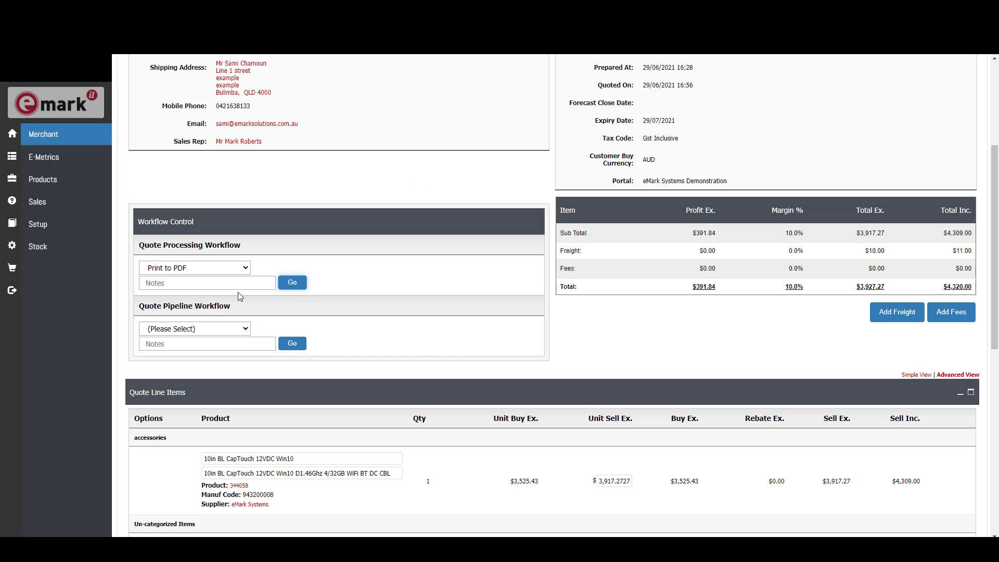